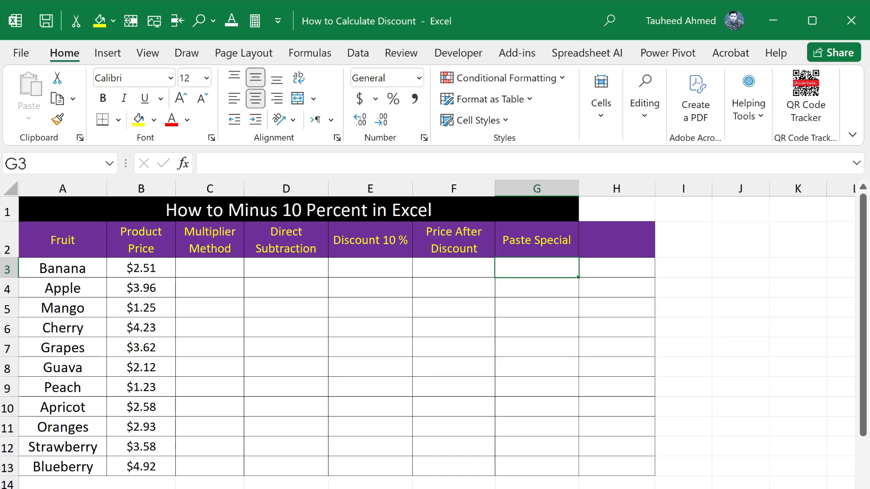
Step: Enter the formula =B3 * 0.9 in C3 under Multiplier Method and fill it down to C13
key("Left")
key("Left")
key("Left")
key("Left")
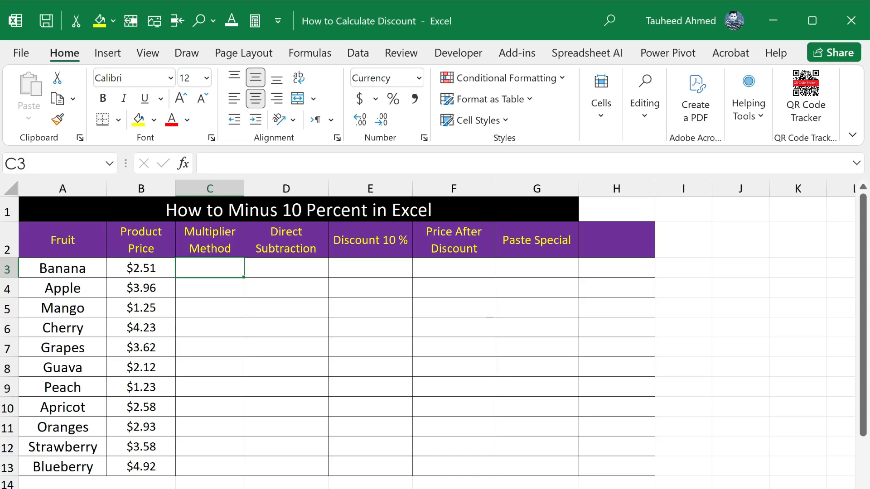
key("Left")
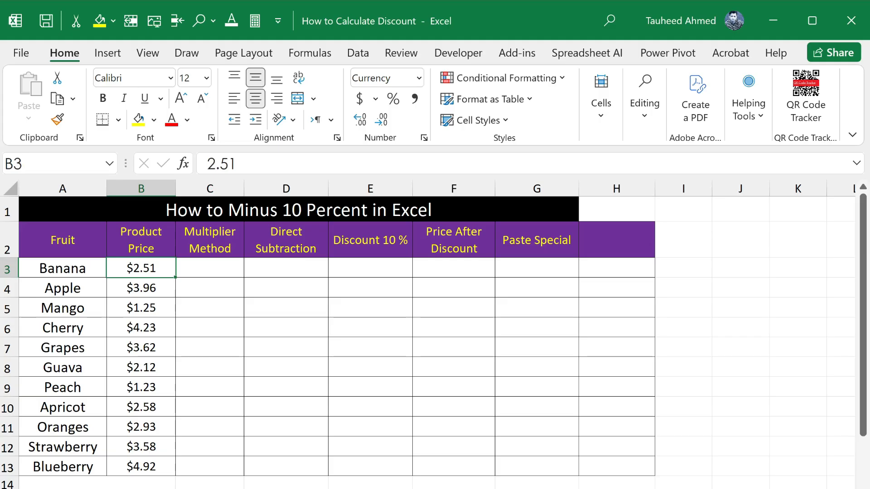
key("Right")
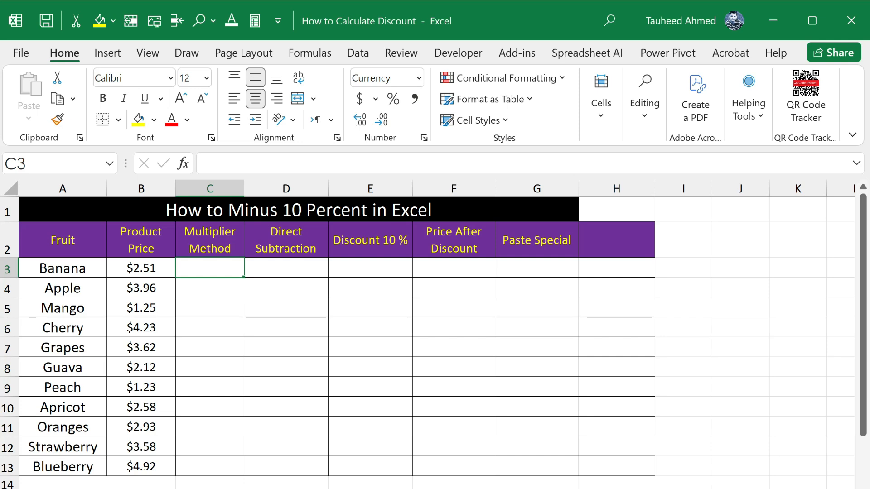
key("Left")
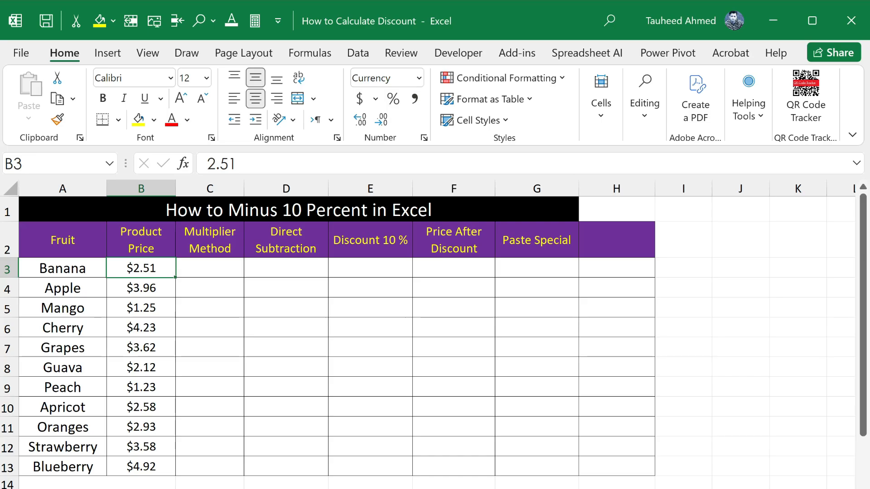
key("Right")
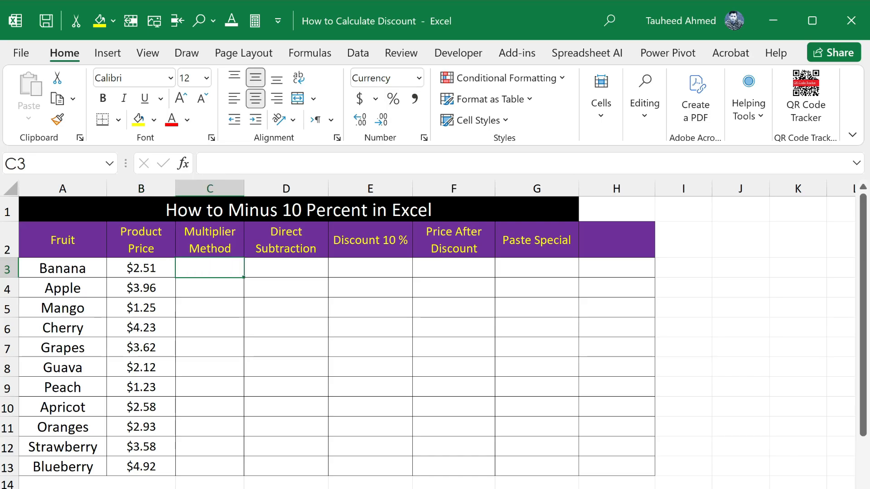
type("=")
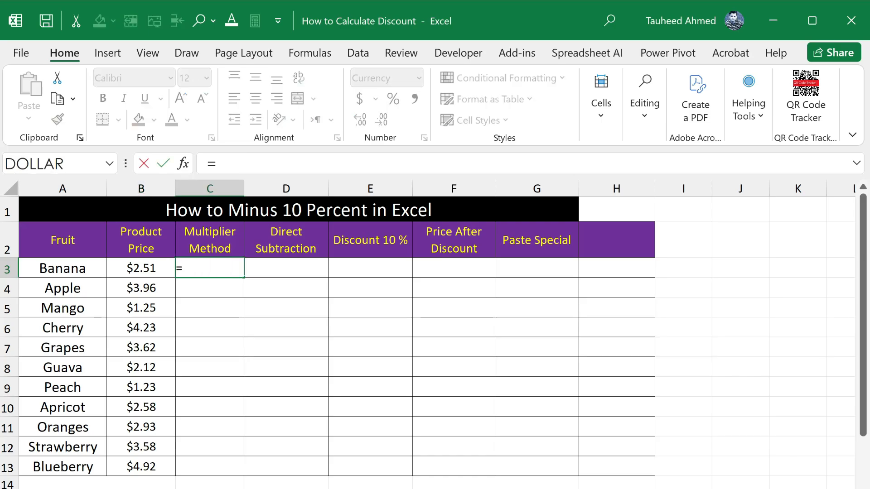
key("Left")
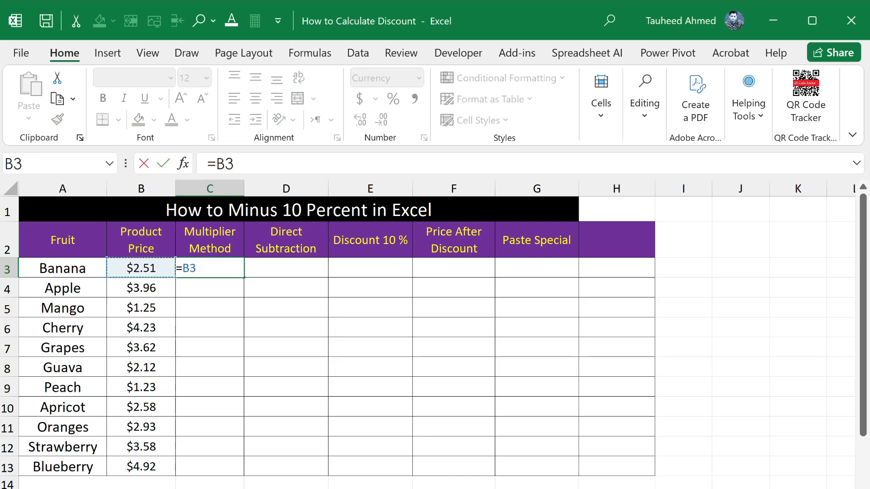
key("F2")
type("* ")
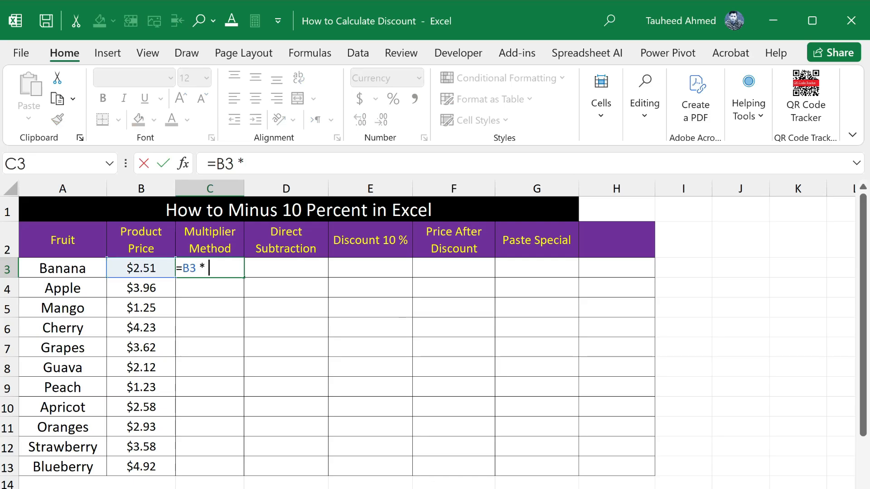
type("0.9")
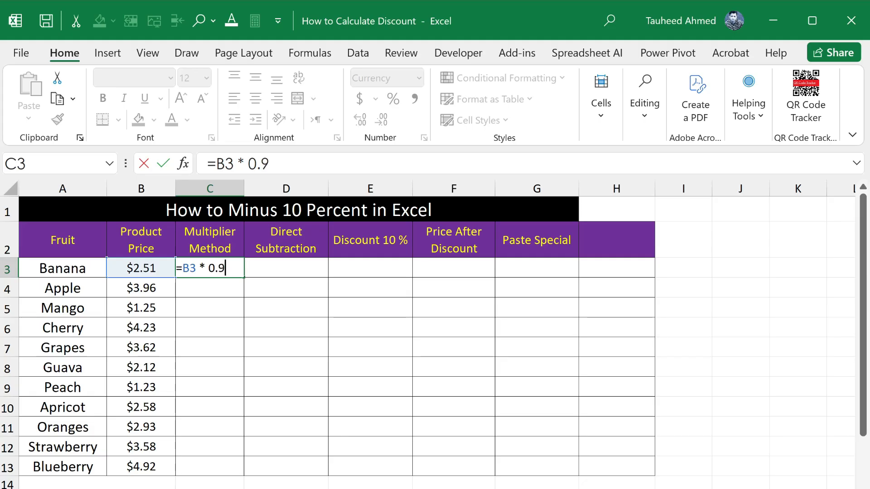
key("Return")
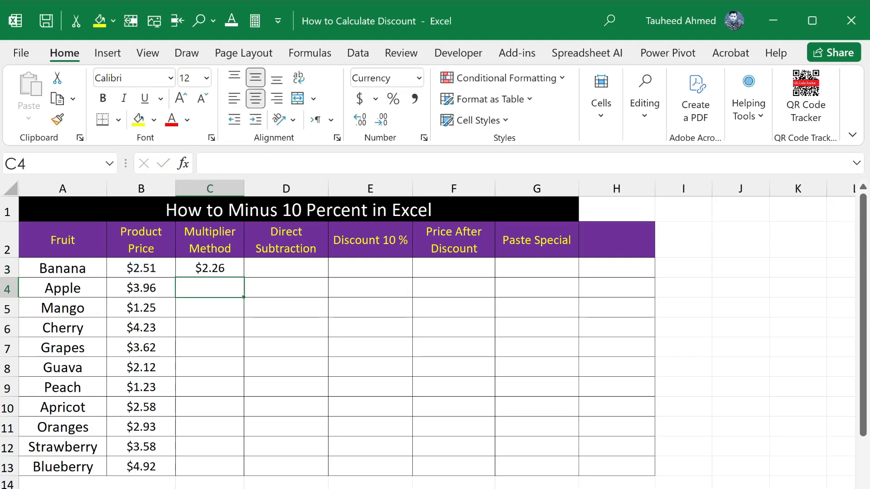
left_click(239, 272)
left_click_drag(244, 278, 248, 468)
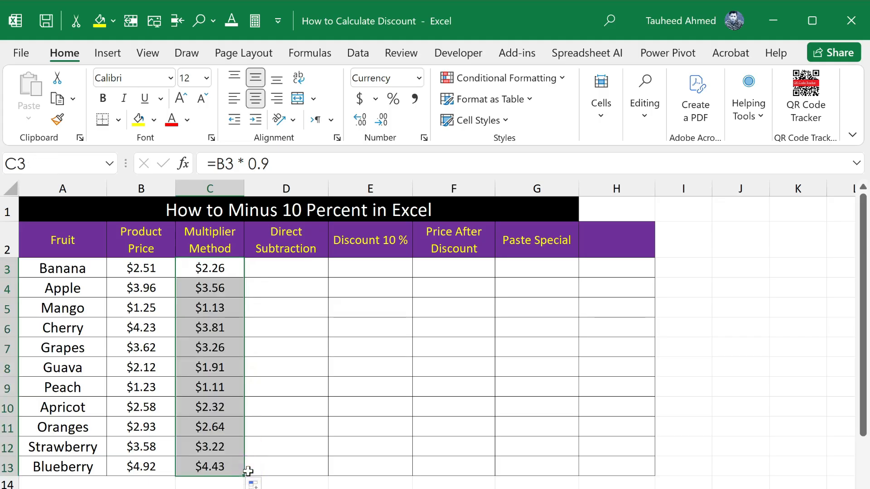
Step: Enter the formula =B3 - (B3 * 10%) in D3 under Direct Subtraction and fill it down to D13
left_click(292, 271)
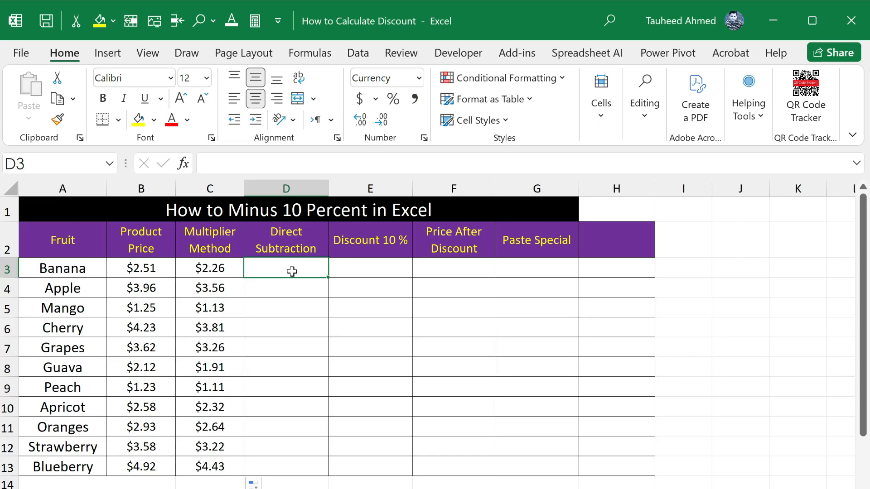
key("Down")
key("Up")
key("Left")
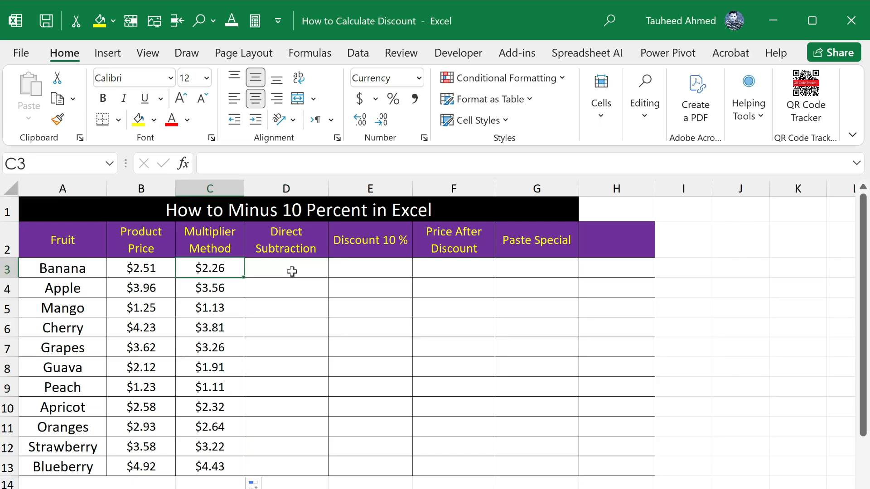
key("Left")
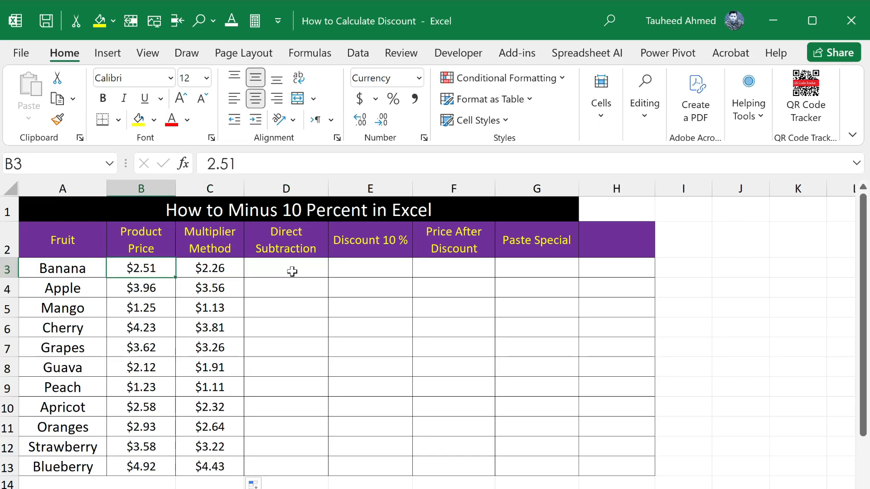
key("Right")
key("Right")
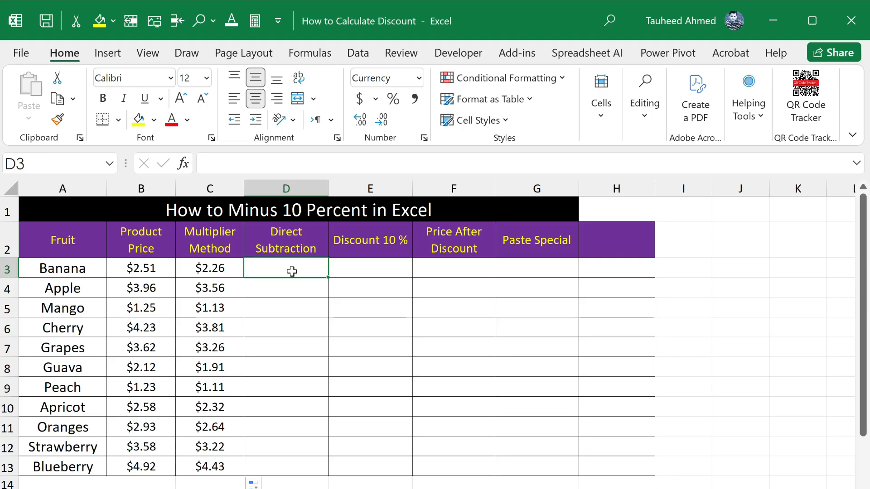
type("=")
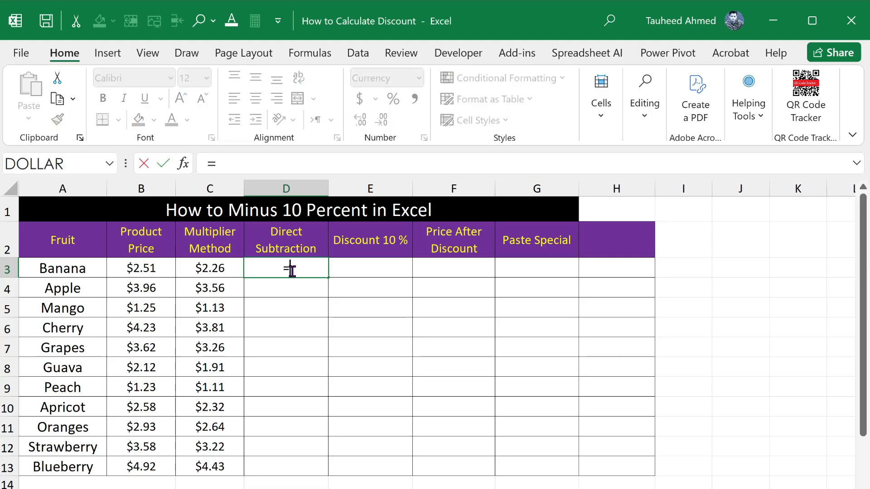
key("Left")
key("Left")
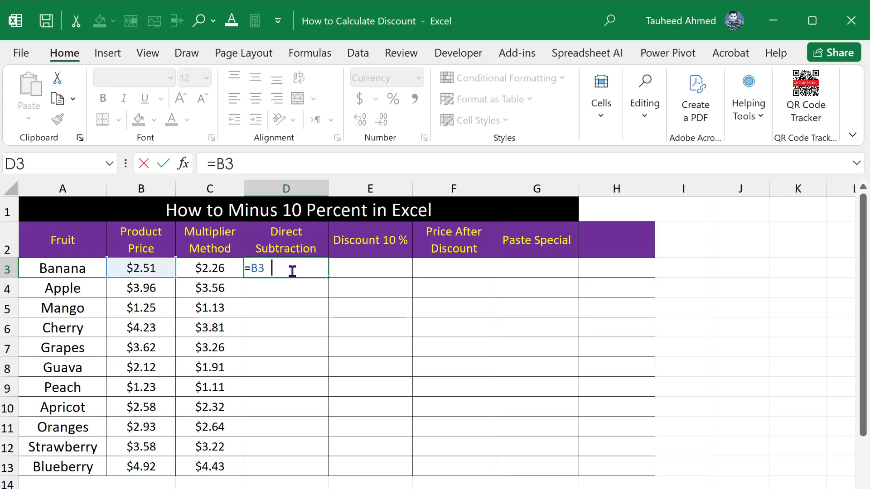
type("(")
key("Left")
key("Left")
key("Left")
key("Right")
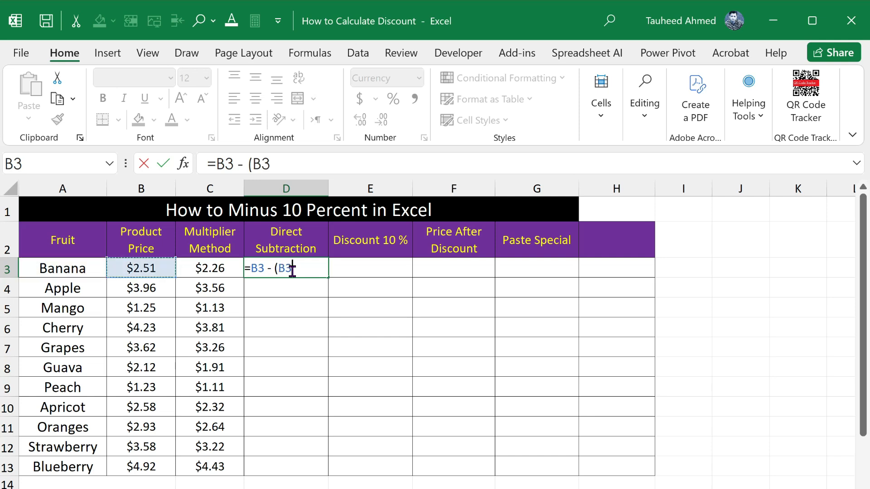
type("* 10")
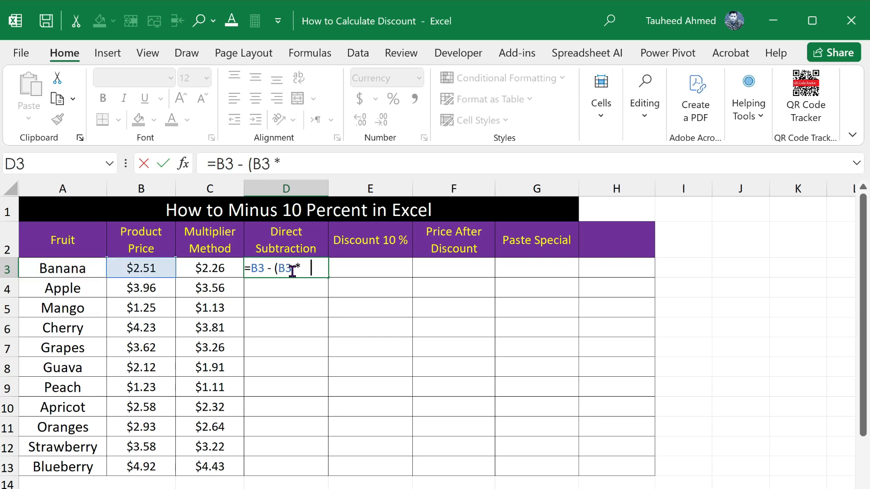
type("%)")
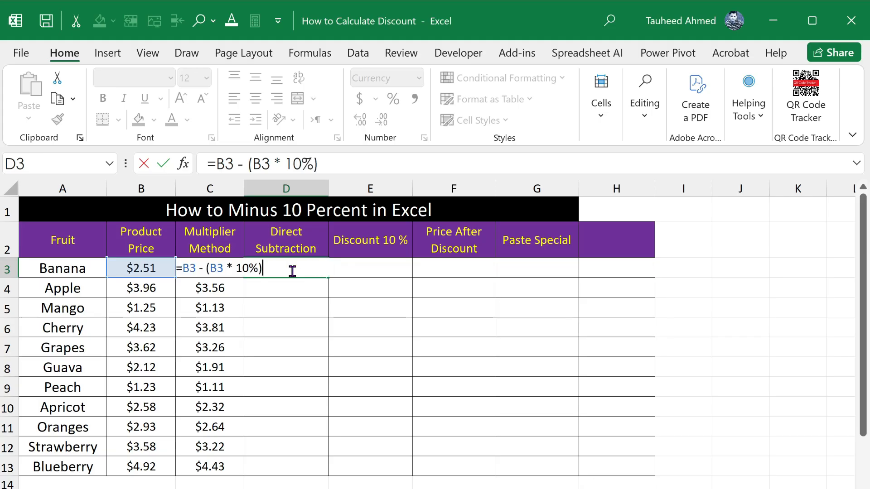
key("Return")
left_click(291, 270)
left_click_drag(328, 278, 333, 470)
Step: Calculate the 10 percent discount in E3 with =B3*10/100 and fill the formula down to E13
key("Right")
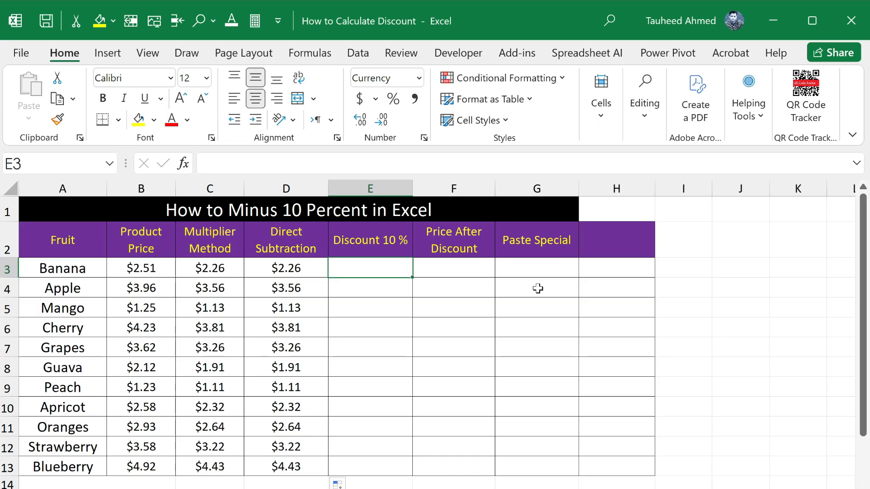
type("=")
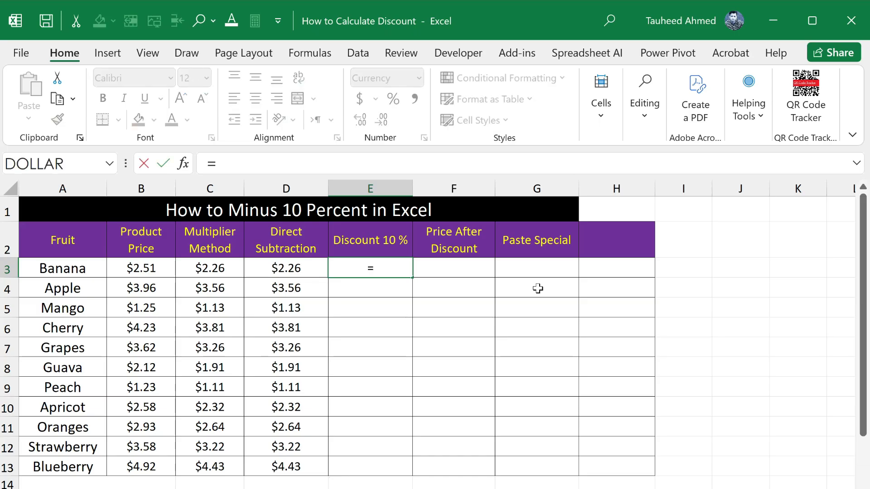
key("Left")
key("Left")
key("Left")
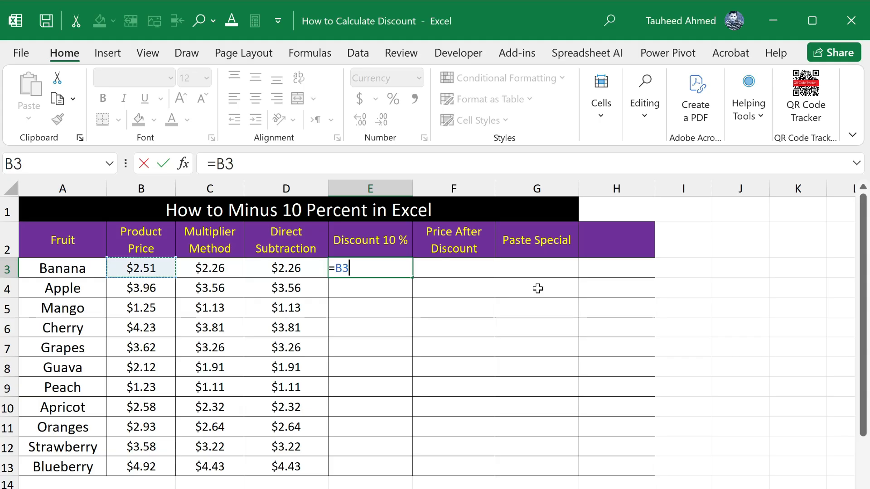
type("*10/100")
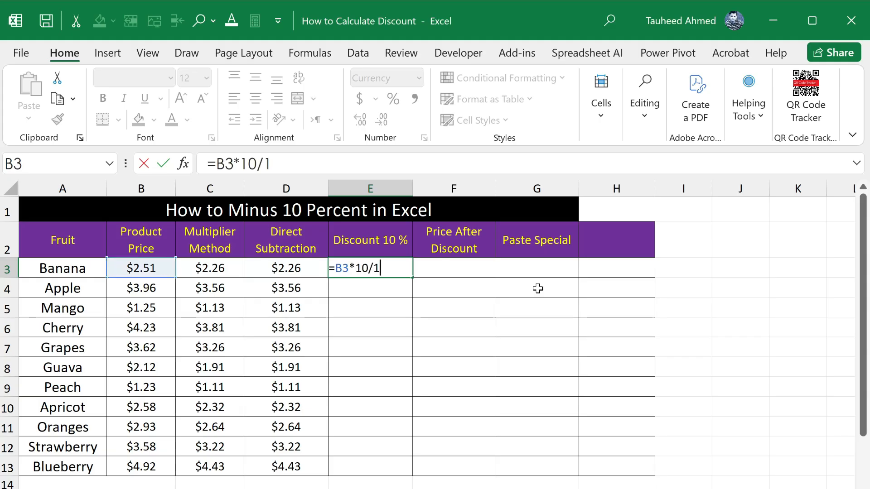
key("Return")
left_click(346, 268)
left_click_drag(412, 277, 412, 466)
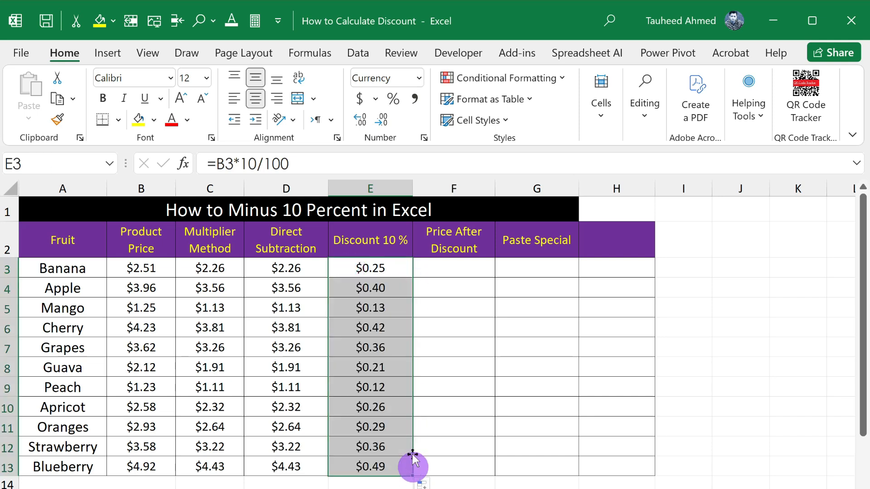
Step: Calculate the price after discount in F3 with =B3-E3 and fill the formula down to F13
left_click(455, 269)
key("Left")
key("Right")
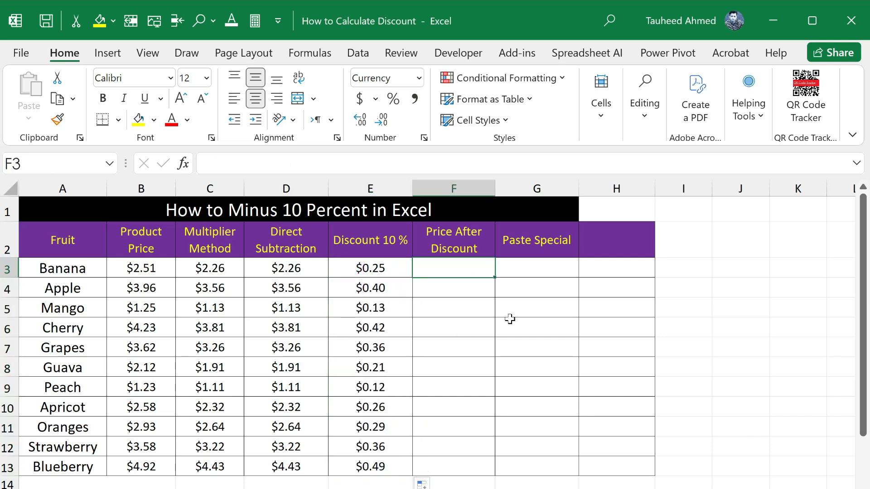
type("=")
key("Left")
key("Left")
key("Left")
key("Left")
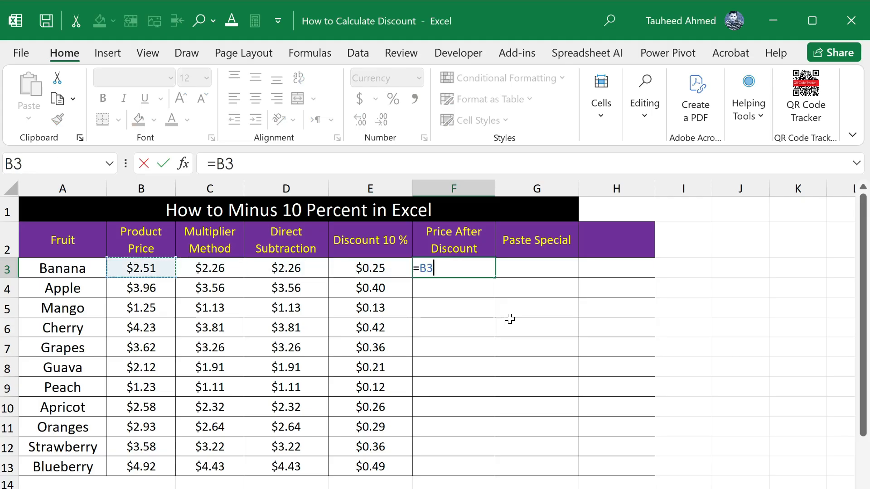
key("Left")
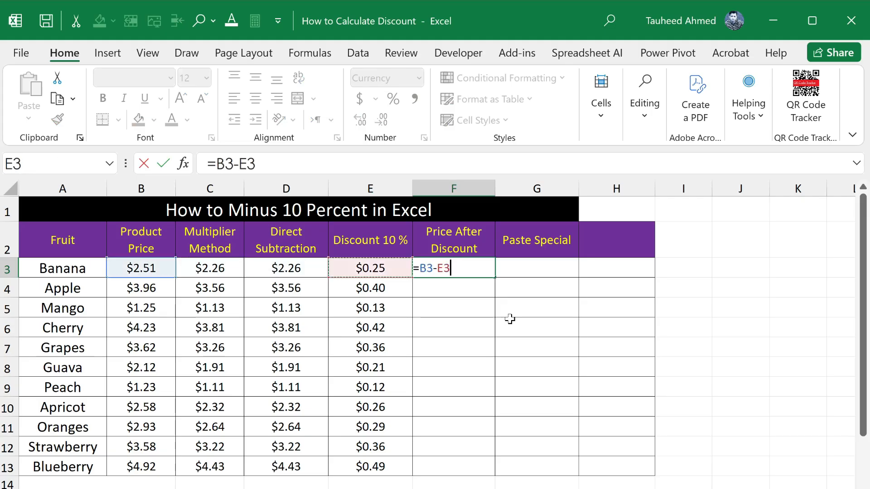
key("Return")
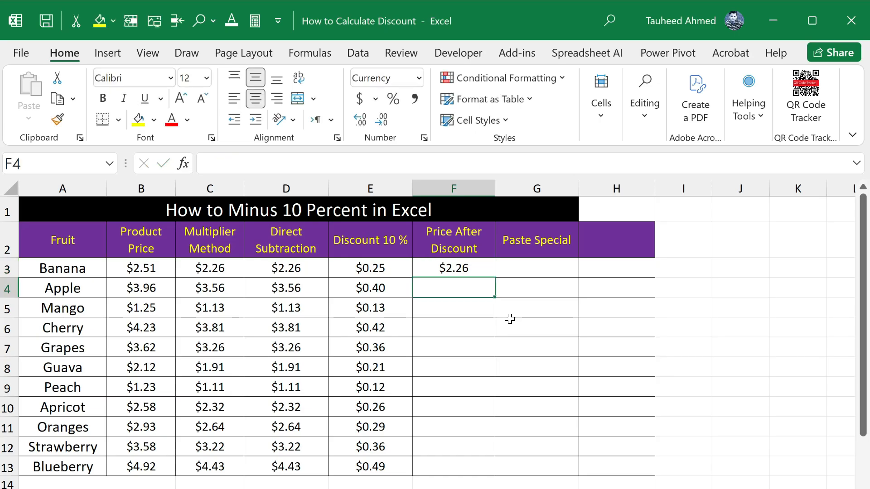
left_click(474, 266)
left_click_drag(495, 278, 499, 474)
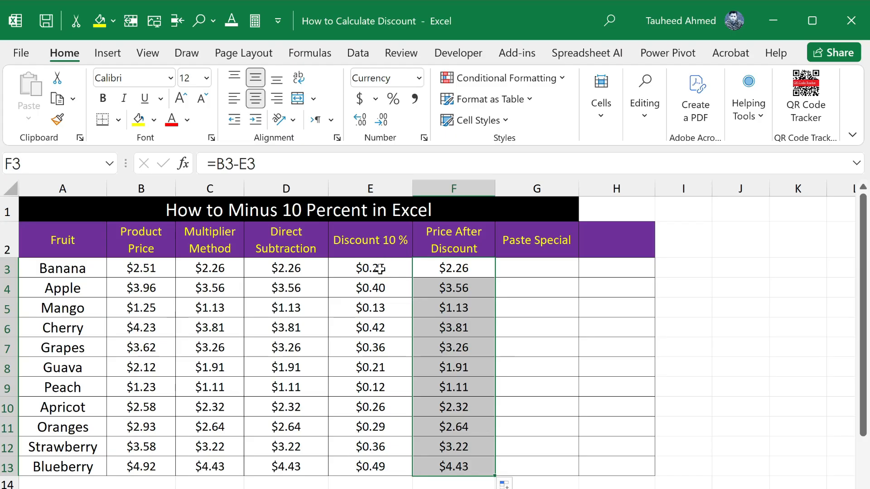
left_click(446, 271)
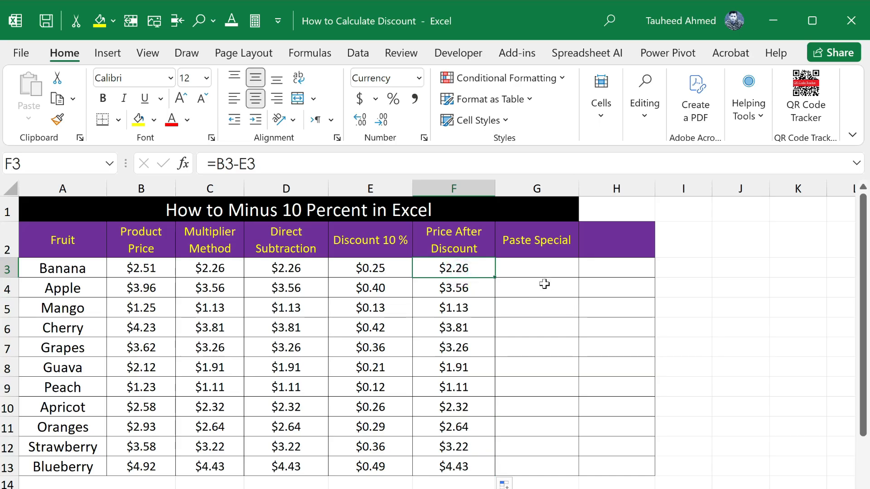
Step: Enter the multiplier 0.9 in G3, the first cell under Paste Special
left_click(535, 272)
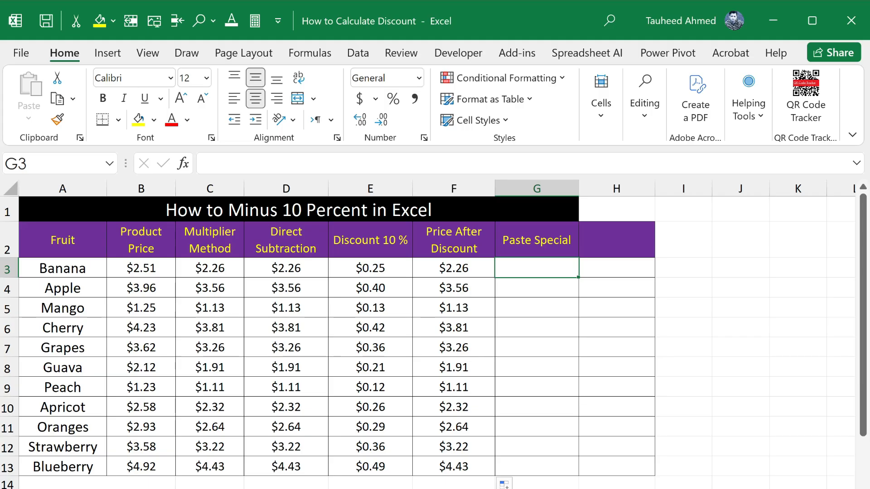
key("Down")
key("Up")
type("0.9")
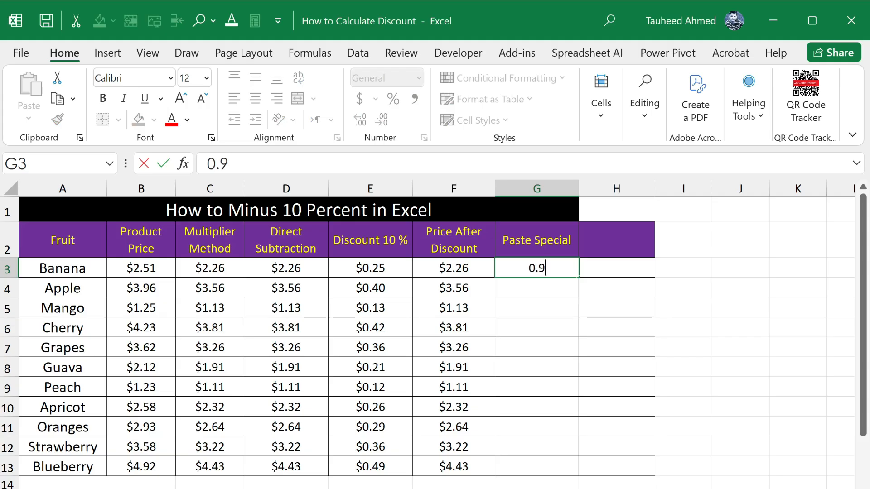
key("Return")
key("Up")
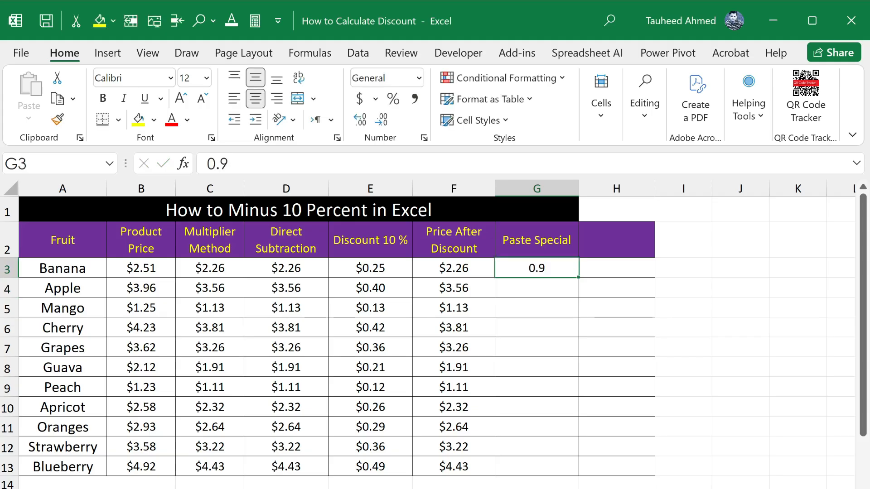
Step: Copy the 0.9 multiplier from G3 into G4:G13 under Paste Special
key("ctrl+c")
key("Down")
key("shift+Down")
key("shift+Down")
key("shift+Down")
key("shift+Down")
key("shift+Down")
key("shift+Down")
key("shift+Down")
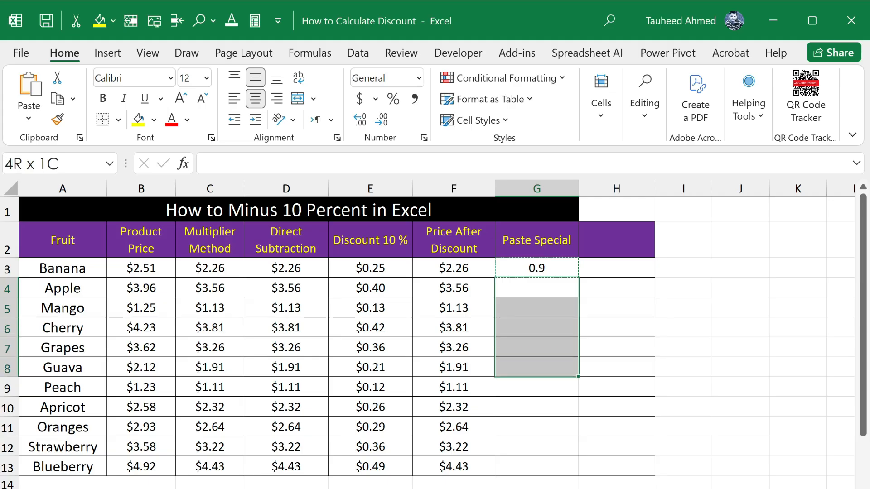
key("shift+Down")
key("shift+Down")
key("Return")
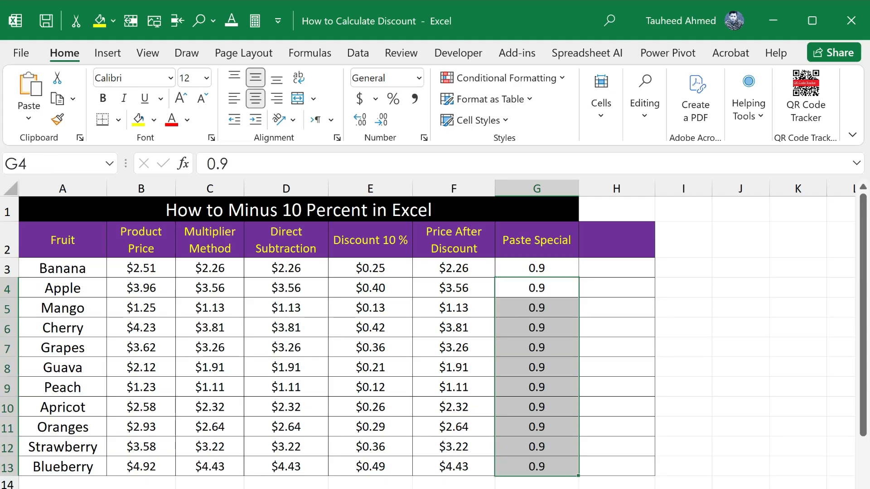
Step: Copy the product prices from B3:B13 into the empty column H, starting at H3
key("Up")
key("Up")
key("Right")
key("Left")
key("Left")
key("Left")
key("Left")
key("Left")
key("Left")
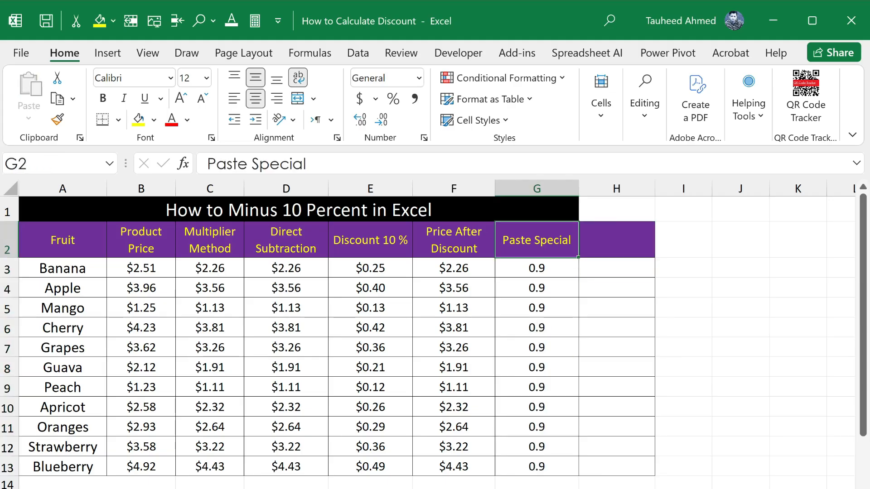
key("Down")
key("ctrl+shift+Down")
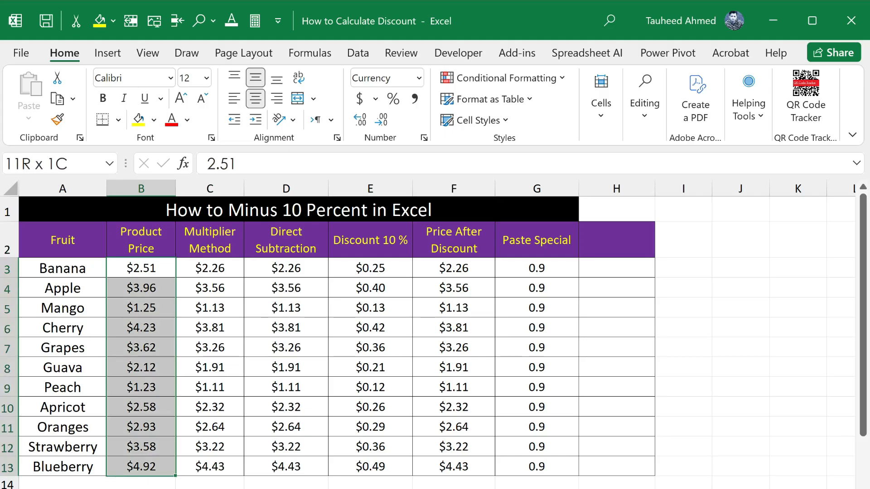
key("ctrl+c")
key("Right")
key("Right")
key("Right")
key("Right")
key("Right")
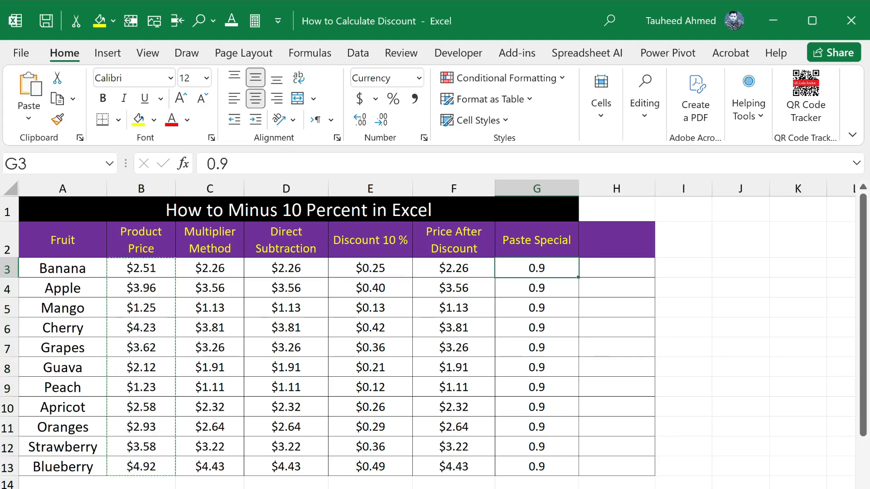
key("Right")
key("ctrl+v")
key("Escape")
Step: Copy the multipliers in G3:G13 to the clipboard
key("Left")
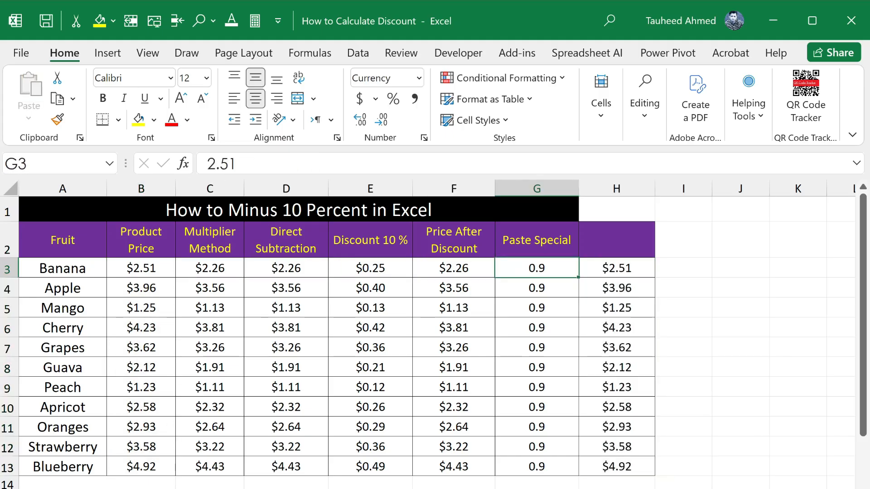
key("shift+Down")
key("shift+Down")
key("shift+Down")
key("shift+Down")
key("shift+Down")
key("shift+Down")
key("shift+Down")
key("shift+Down")
key("shift+Down")
key("shift+Down")
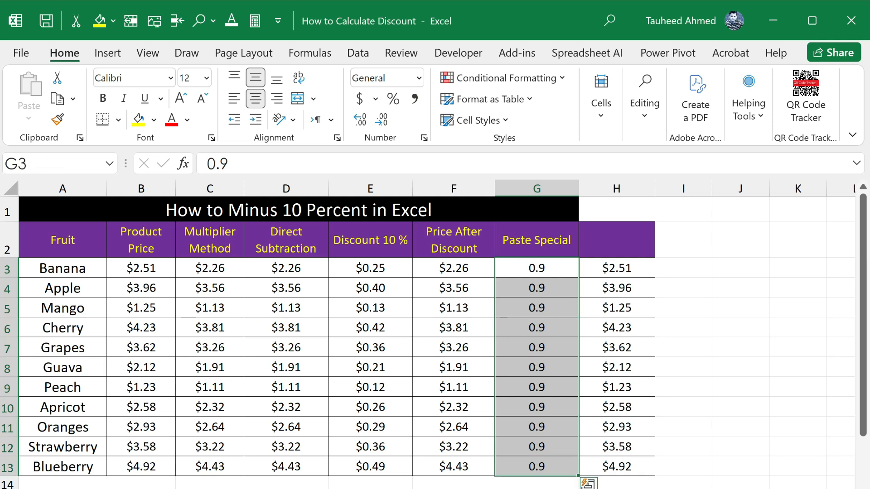
key("ctrl+c")
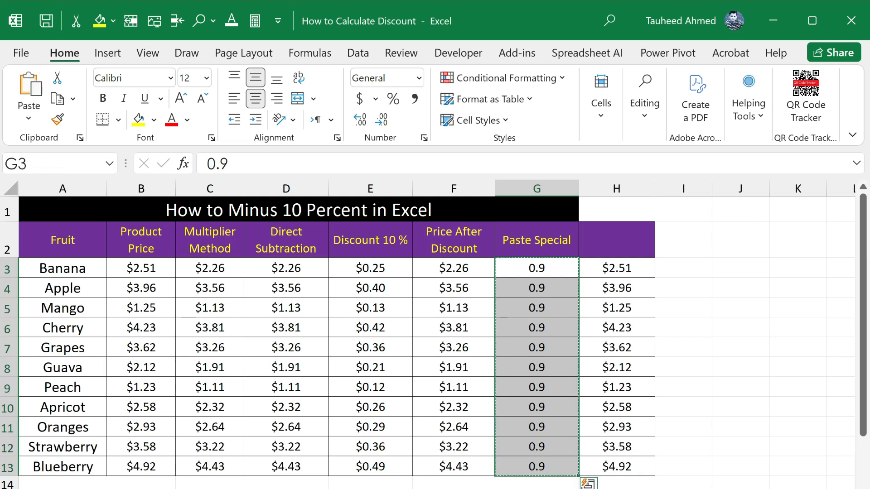
Step: Paste the copied multipliers onto H3:H13 using Paste Special with All and the Multiply operation, and reduce the results to two decimal places
left_click_drag(621, 267, 630, 461)
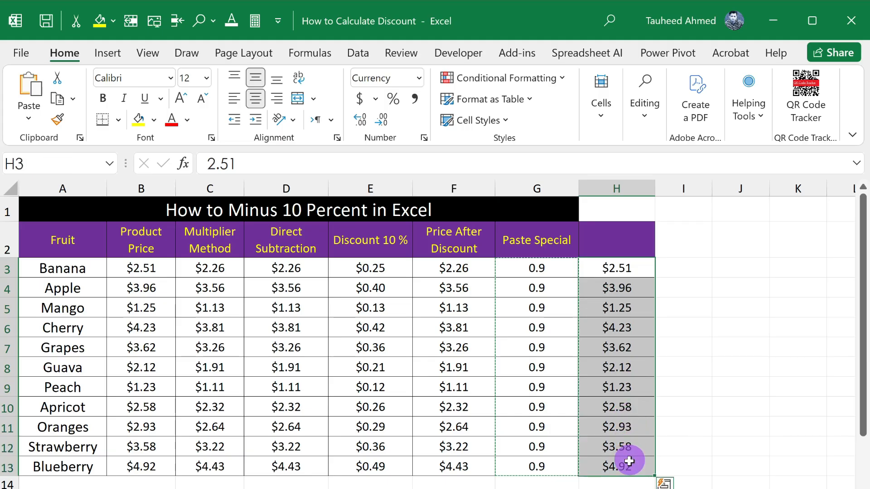
right_click(619, 268)
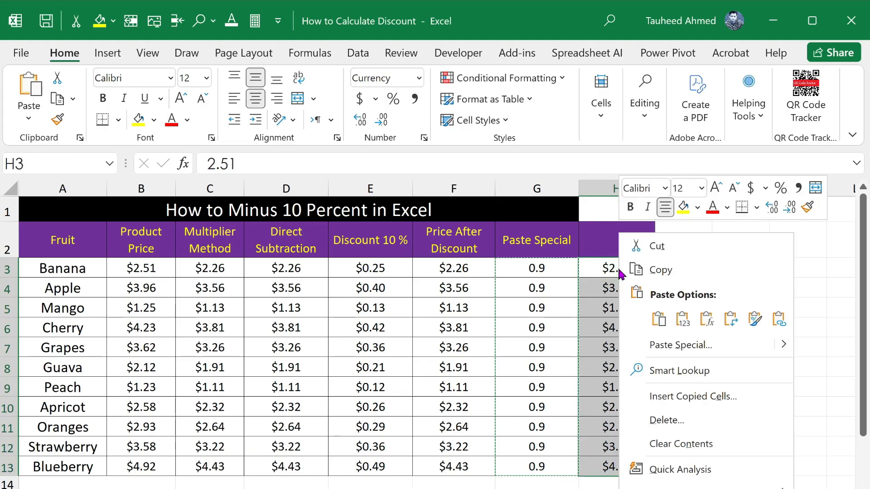
left_click(664, 347)
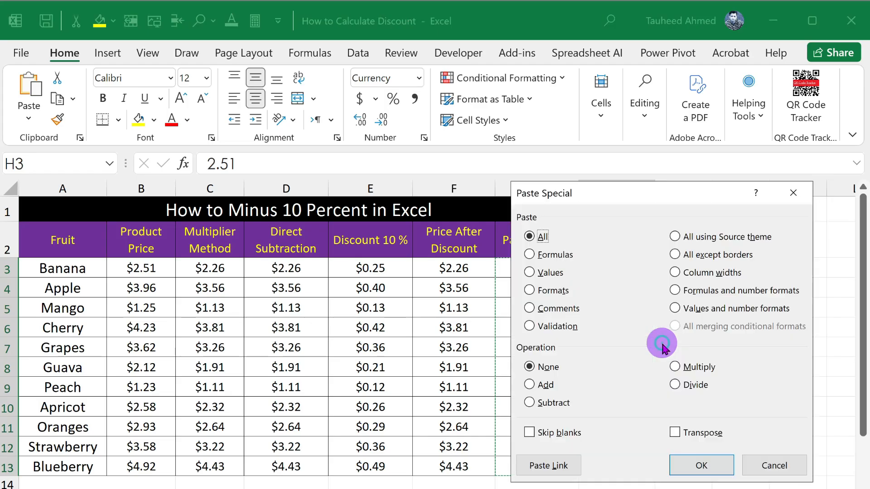
left_click_drag(597, 201, 562, 184)
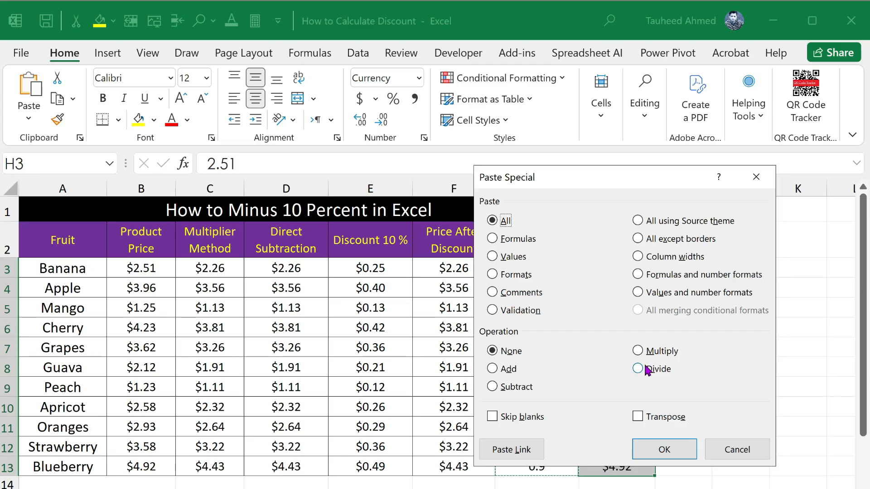
left_click(638, 352)
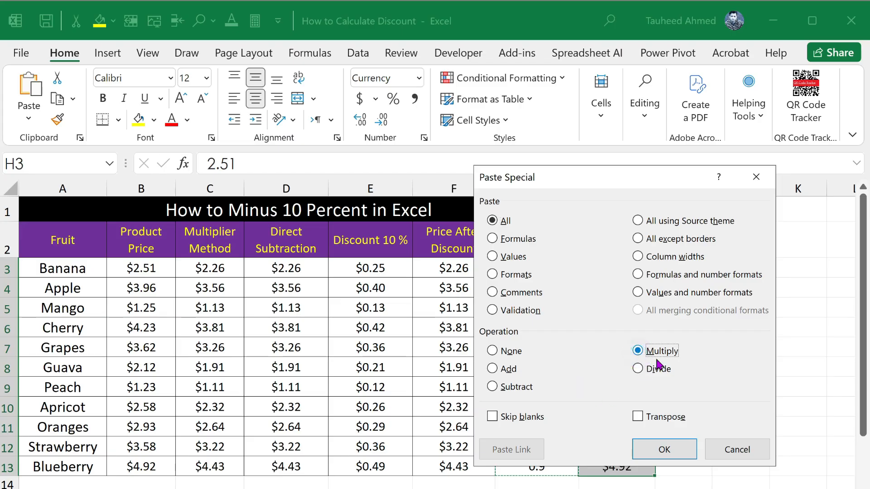
left_click(667, 450)
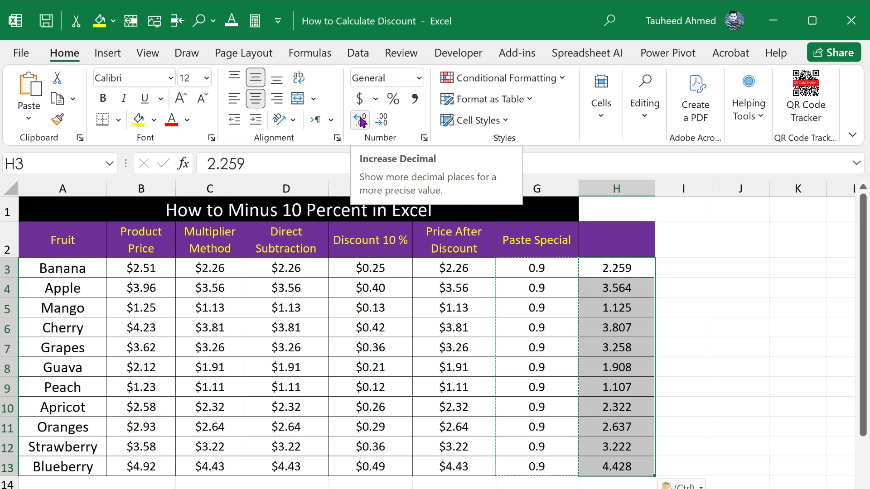
left_click(386, 125)
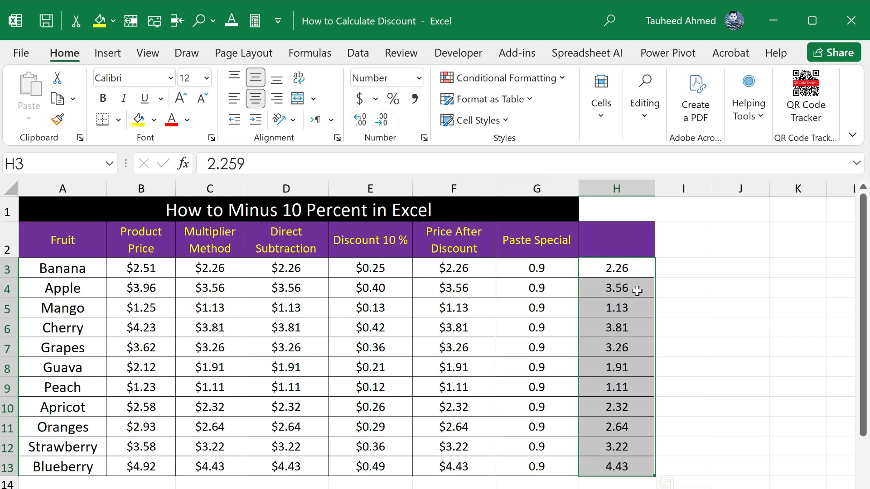
left_click(628, 271)
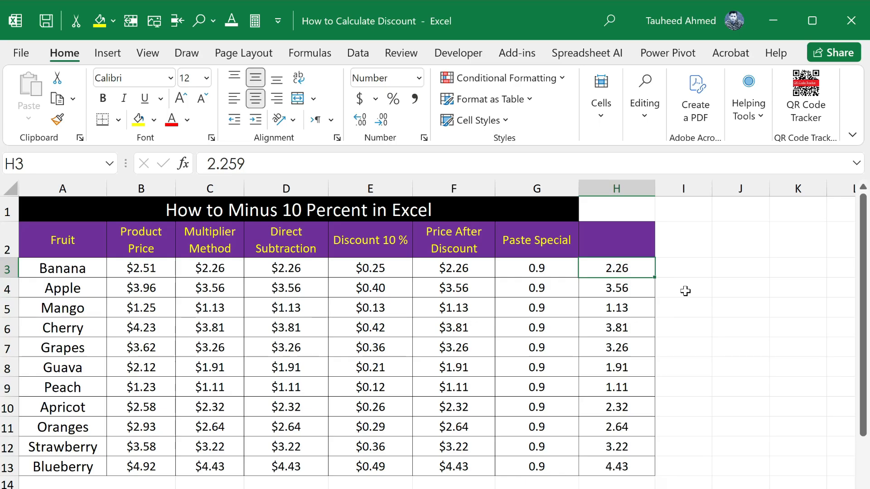